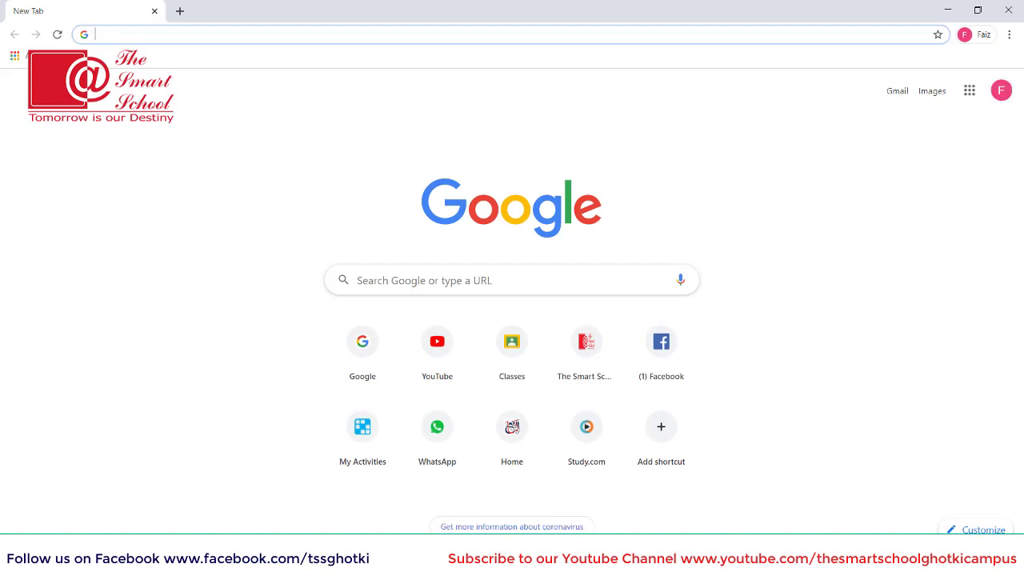
- Open wordwall.net and create a new activity using the Labelled diagram template
{"action": "type", "text": "wordwall.net"}
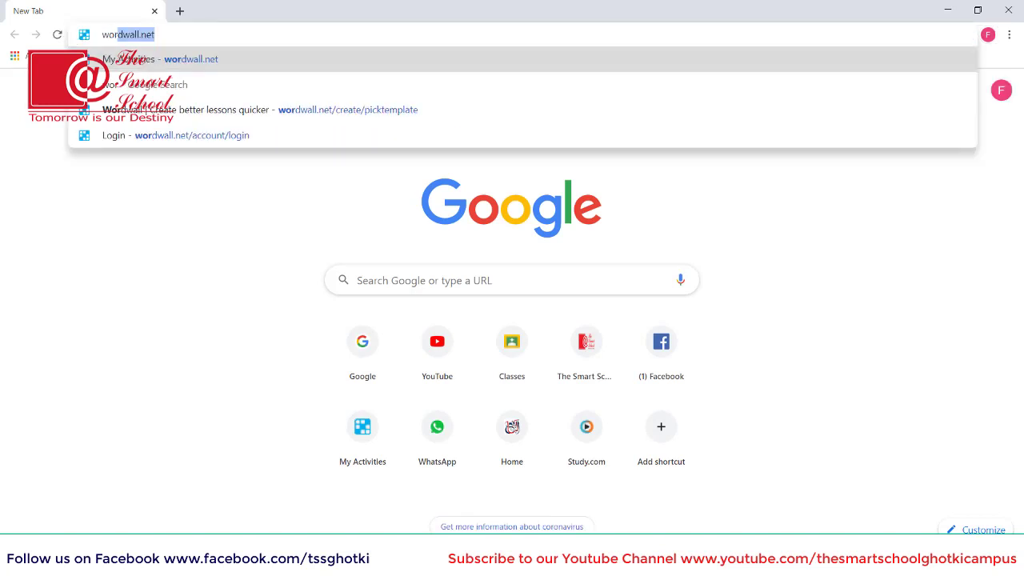
{"action": "key", "text": "Return"}
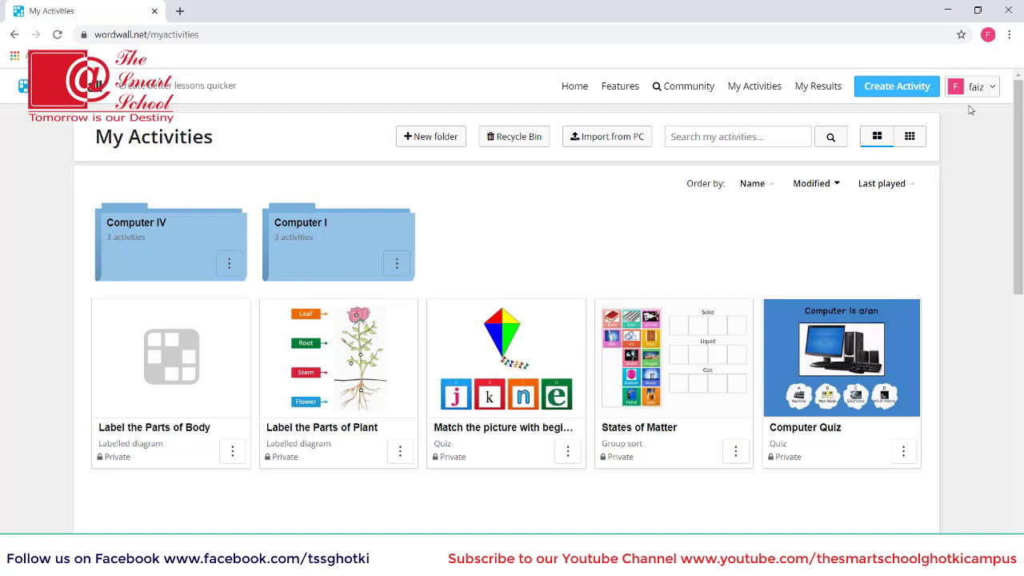
{"action": "left_click", "coordinate": [904, 91]}
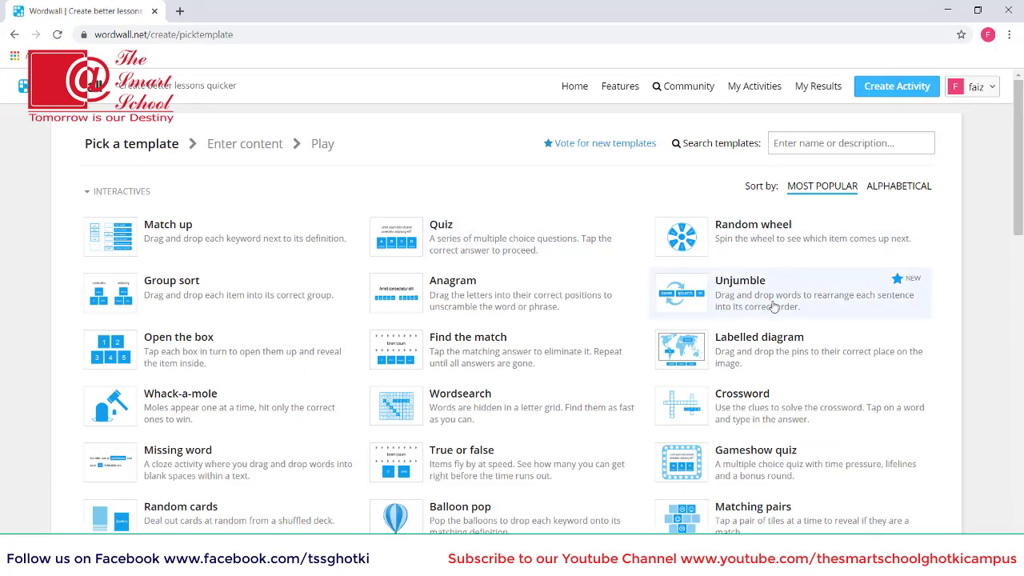
{"action": "left_click", "coordinate": [746, 355]}
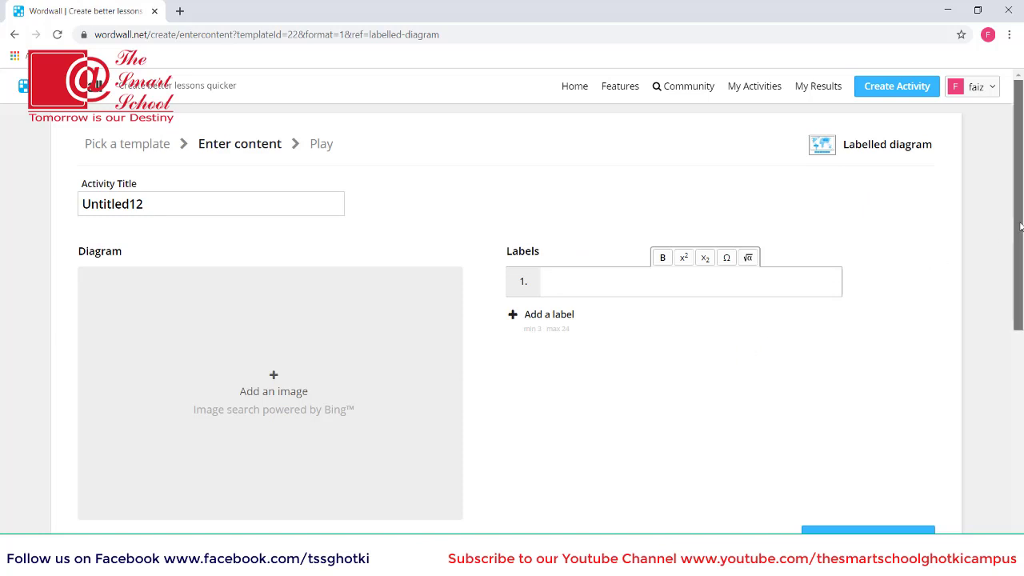
- Upload the "body parts" image from the Desktop as the activity's diagram
{"action": "scroll", "coordinate": [413, 428], "scroll_direction": "down", "scroll_amount": 1}
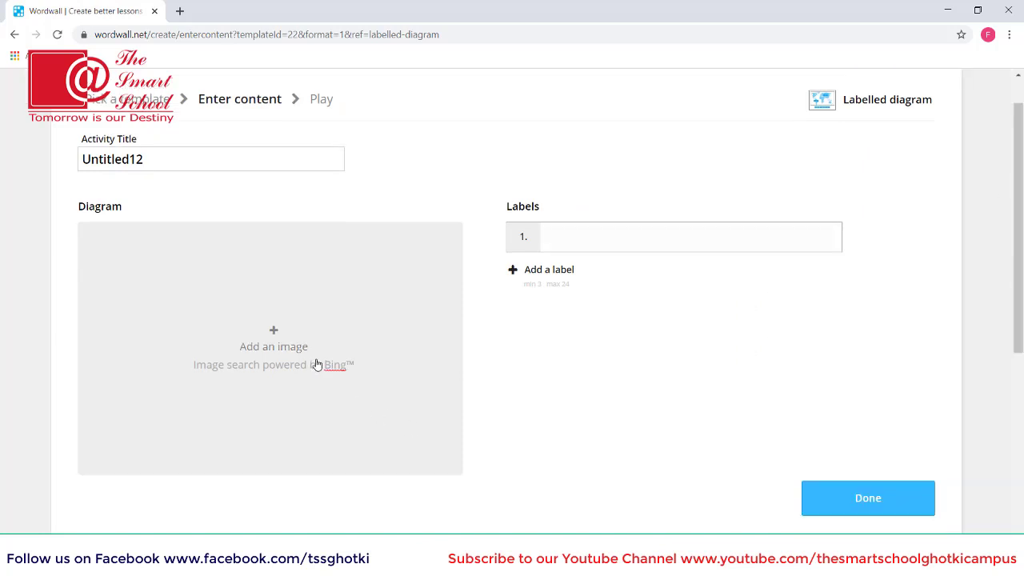
{"action": "left_click", "coordinate": [272, 330]}
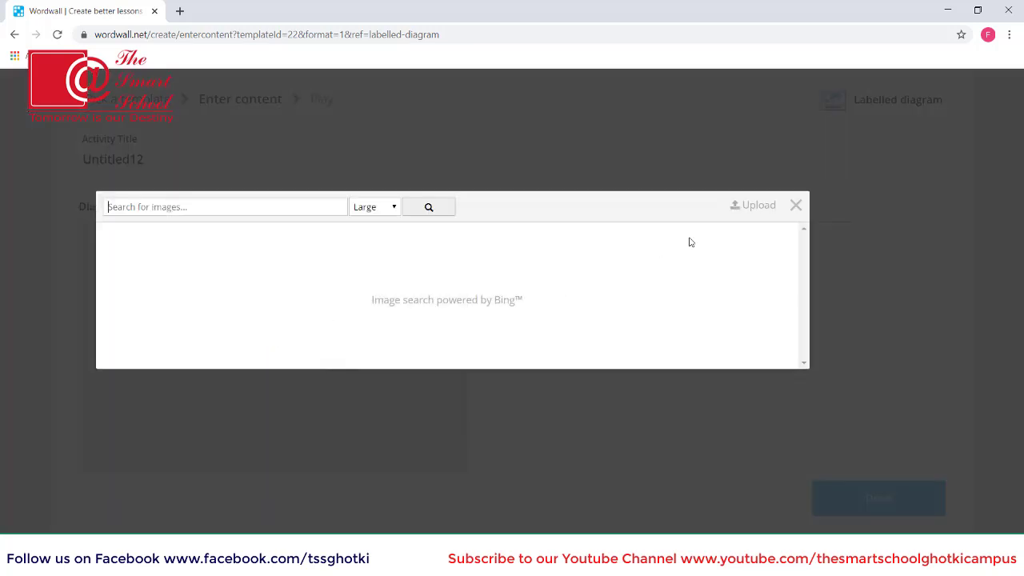
{"action": "left_click", "coordinate": [762, 210]}
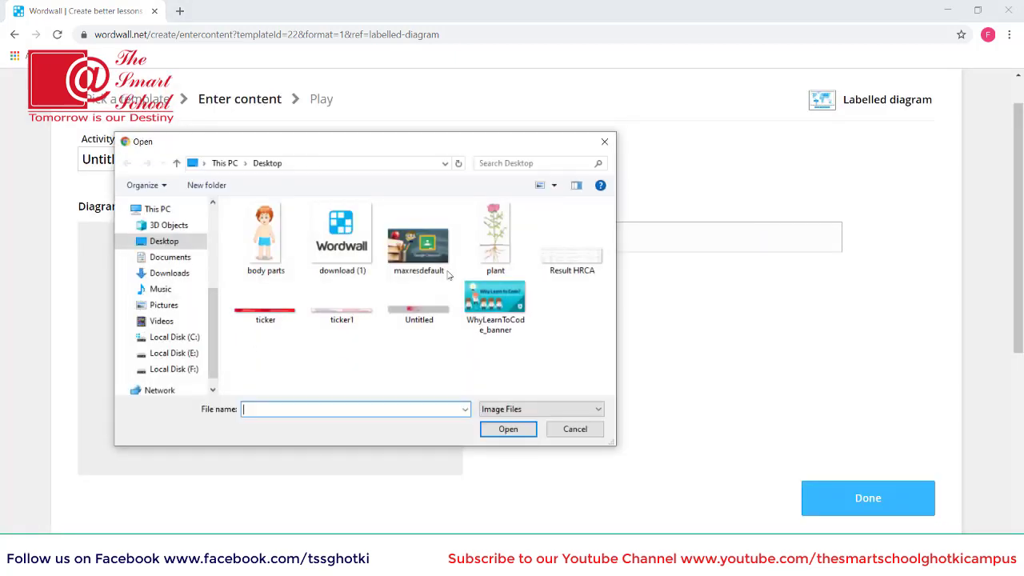
{"action": "left_click", "coordinate": [269, 229]}
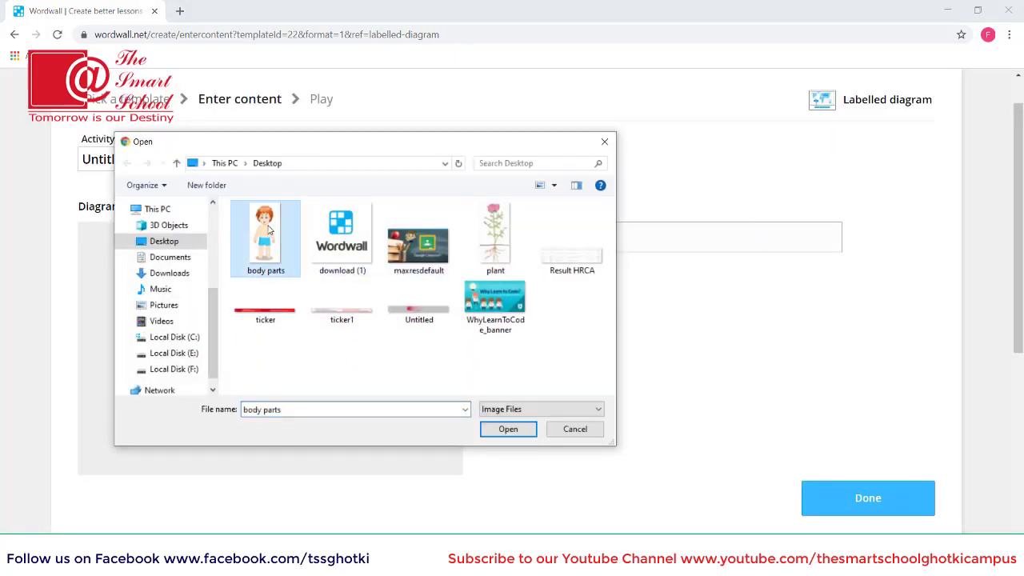
{"action": "left_click", "coordinate": [499, 426]}
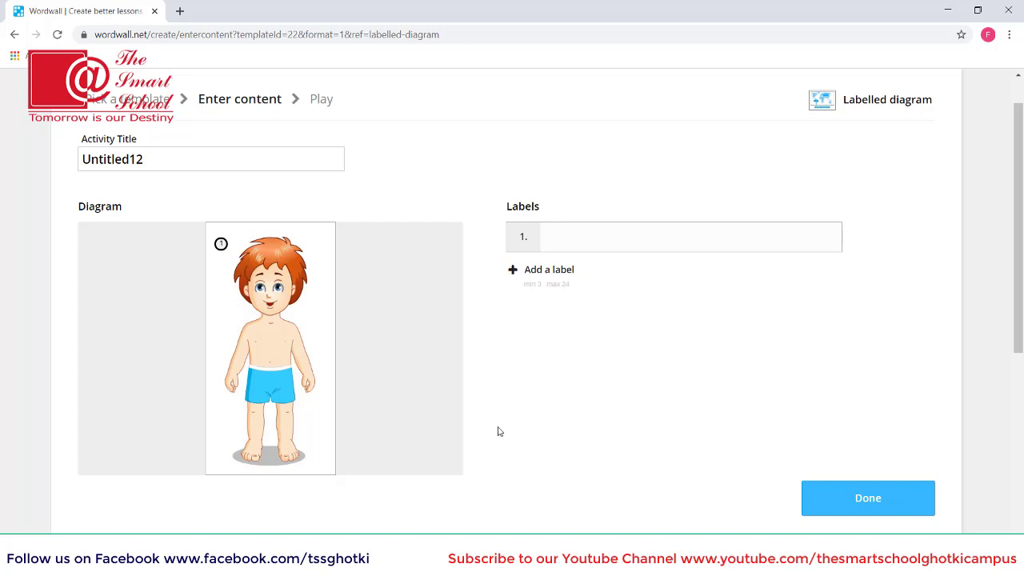
- Set the activity title to "Label the Parts of Body"
{"action": "left_click", "coordinate": [221, 152]}
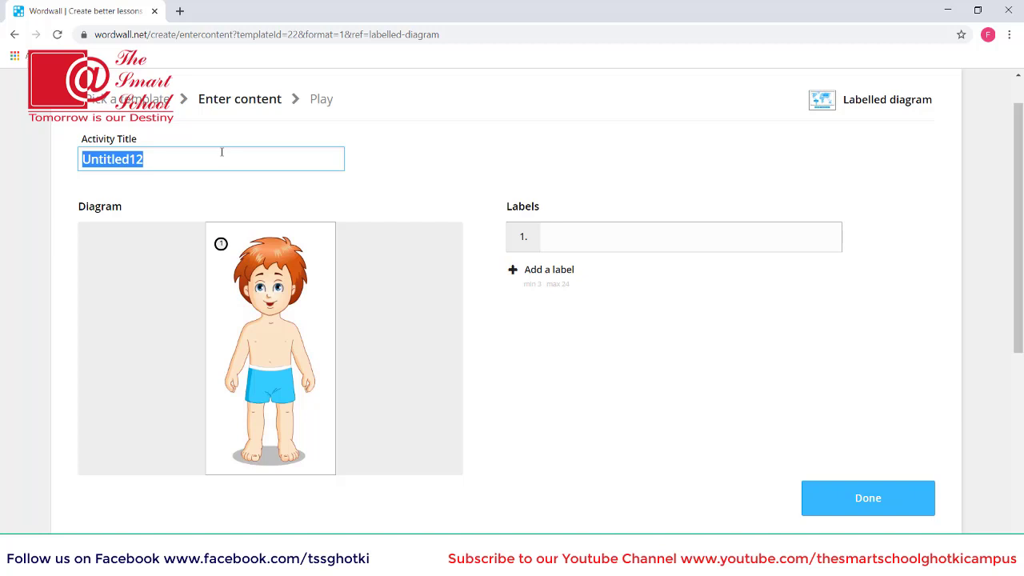
{"action": "type", "text": "Label the Parts of Bp"}
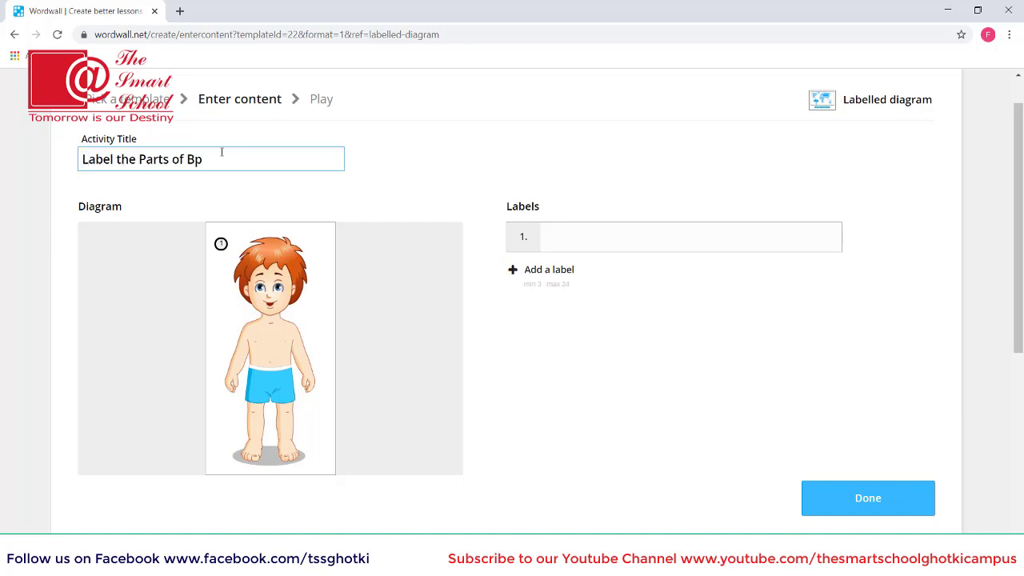
{"action": "key", "text": "BackSpace"}
{"action": "type", "text": "ody"}
- Enter the labels "Hair" and "Eye" and place their pins on the boy's hair and eye
{"action": "left_click", "coordinate": [580, 236]}
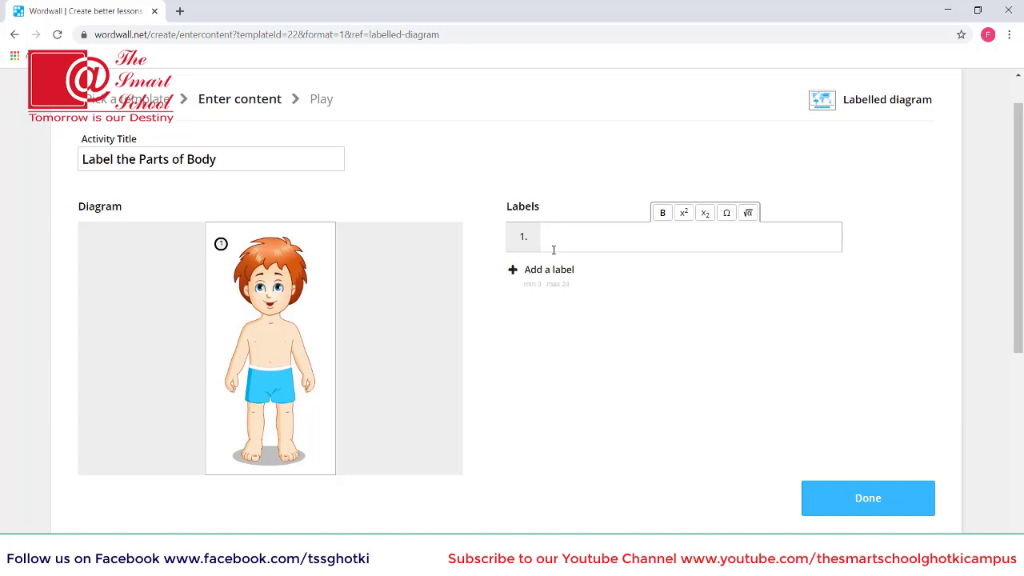
{"action": "type", "text": "Hair"}
{"action": "mouse_move", "coordinate": [219, 243]}
{"action": "left_mouse_down"}
{"action": "mouse_move", "coordinate": [256, 261]}
{"action": "mouse_move", "coordinate": [261, 246]}
{"action": "left_mouse_up"}
{"action": "left_click", "coordinate": [558, 275]}
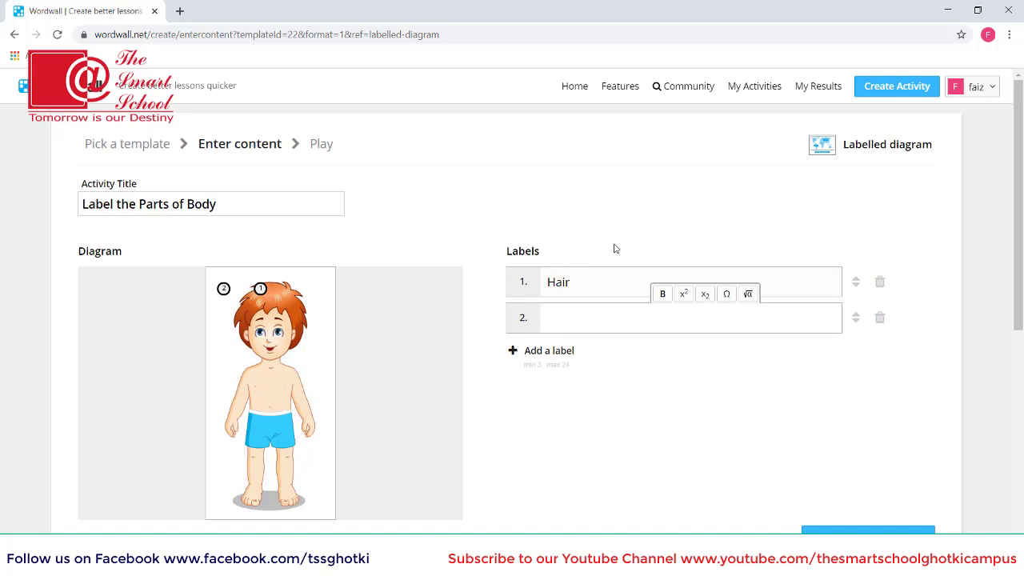
{"action": "type", "text": "Eye"}
{"action": "left_click_drag", "start_coordinate": [223, 292], "coordinate": [255, 336]}
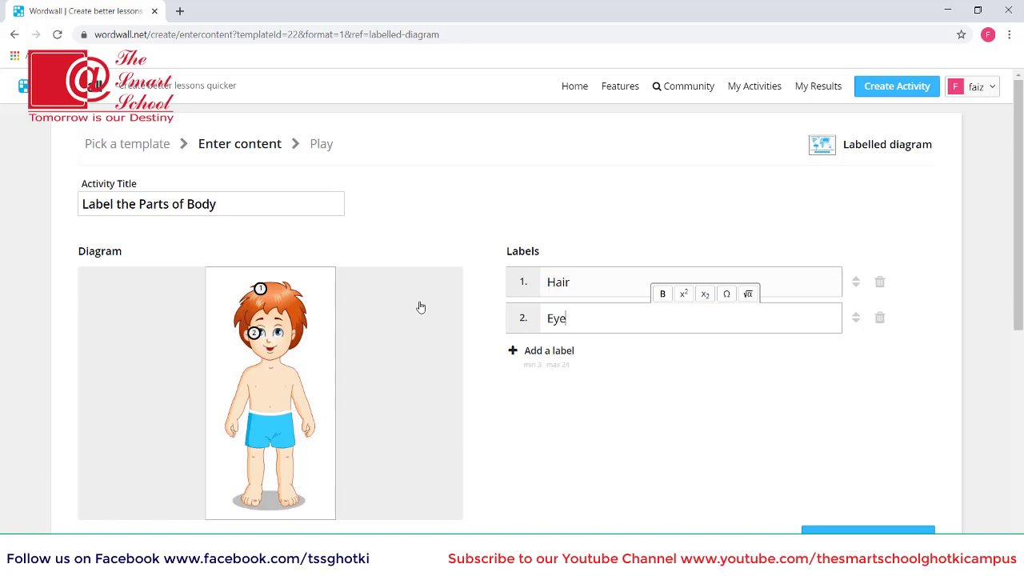
- Add the labels "Ear" and "Hand" and place their pins on the boy's ear and hand
{"action": "left_click", "coordinate": [549, 352]}
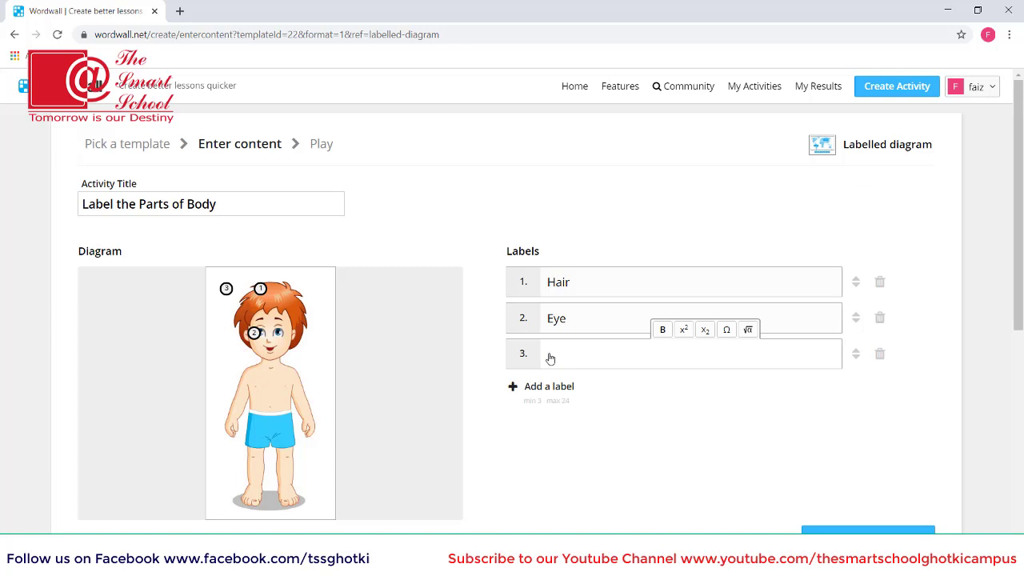
{"action": "type", "text": "Ear"}
{"action": "mouse_move", "coordinate": [227, 289]}
{"action": "left_mouse_down"}
{"action": "mouse_move", "coordinate": [268, 308]}
{"action": "mouse_move", "coordinate": [297, 344]}
{"action": "left_mouse_up"}
{"action": "left_click", "coordinate": [542, 388]}
{"action": "type", "text": "Hand"}
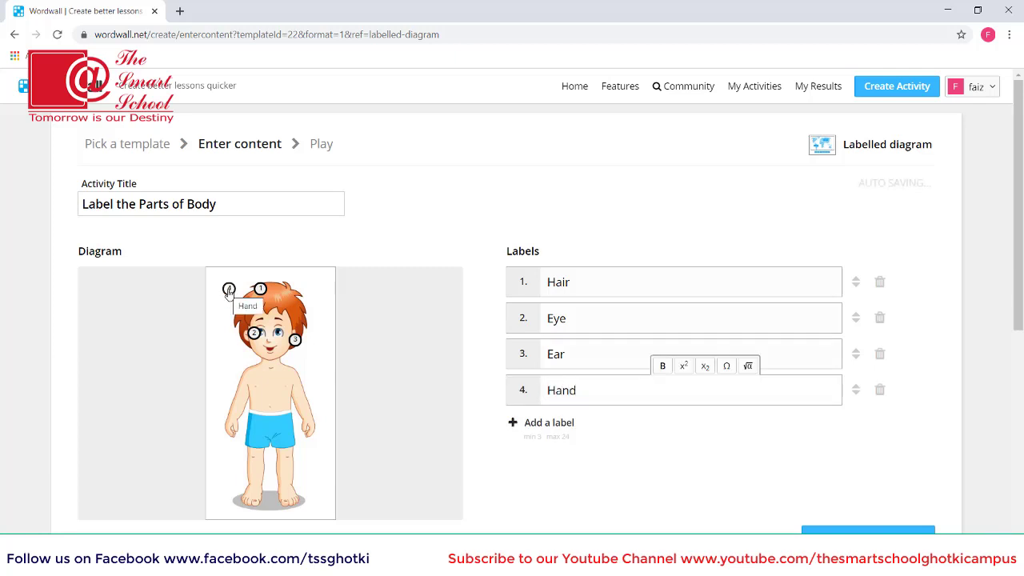
{"action": "mouse_move", "coordinate": [229, 291]}
{"action": "left_mouse_down"}
{"action": "mouse_move", "coordinate": [219, 419]}
{"action": "mouse_move", "coordinate": [232, 432]}
{"action": "left_mouse_up"}
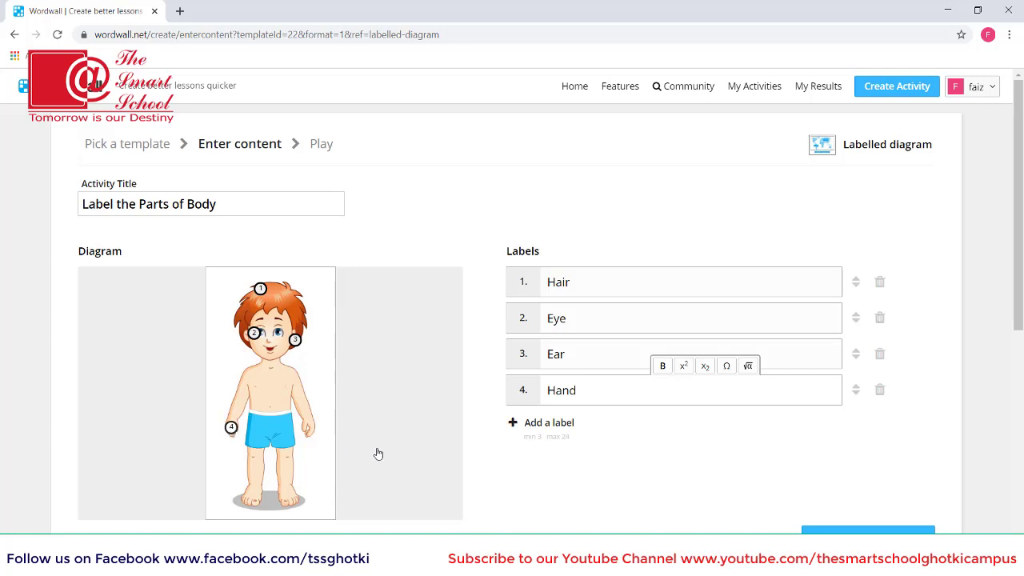
- Add a fifth label "Arm" and place its pin on the boy's arm
{"action": "left_click", "coordinate": [555, 426]}
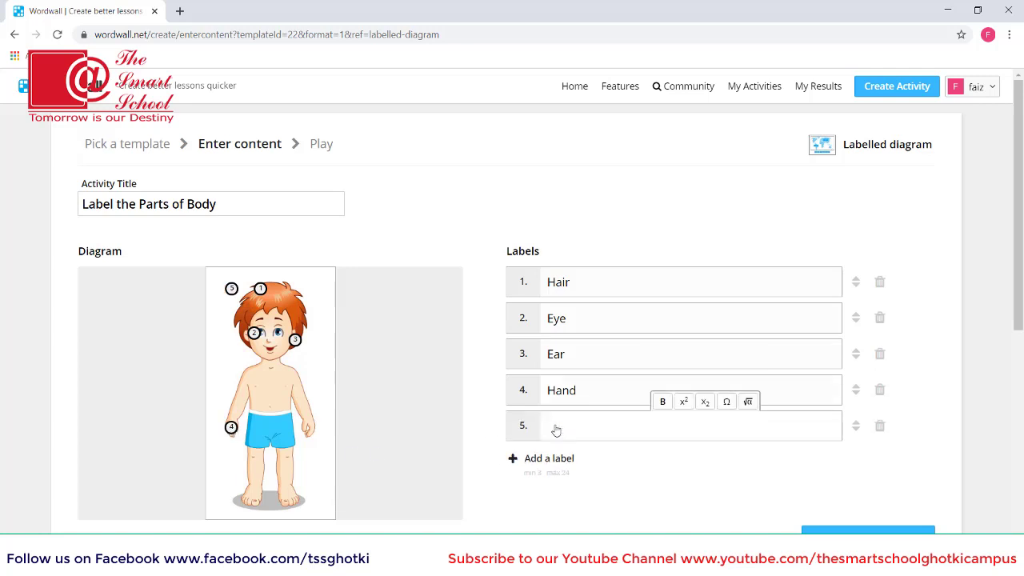
{"action": "type", "text": "Arm"}
{"action": "mouse_move", "coordinate": [232, 291]}
{"action": "left_mouse_down"}
{"action": "mouse_move", "coordinate": [327, 353]}
{"action": "mouse_move", "coordinate": [328, 374]}
{"action": "mouse_move", "coordinate": [303, 407]}
{"action": "left_mouse_up"}
- Add the labels "Foot" and "Leg" with pins on the boy's foot and leg, and finish the activity content
{"action": "left_click", "coordinate": [544, 460]}
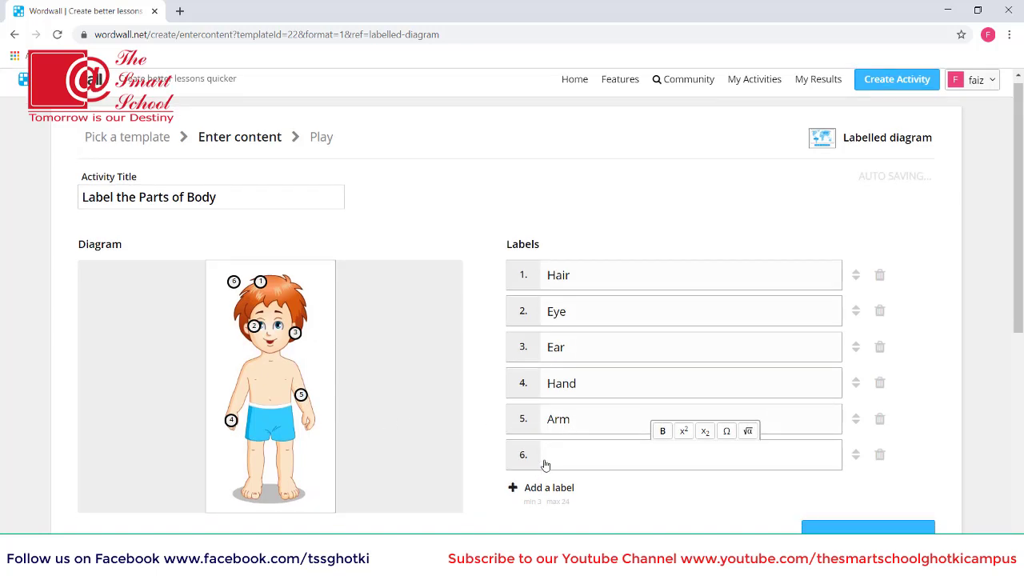
{"action": "type", "text": "Foot"}
{"action": "key", "text": "Return"}
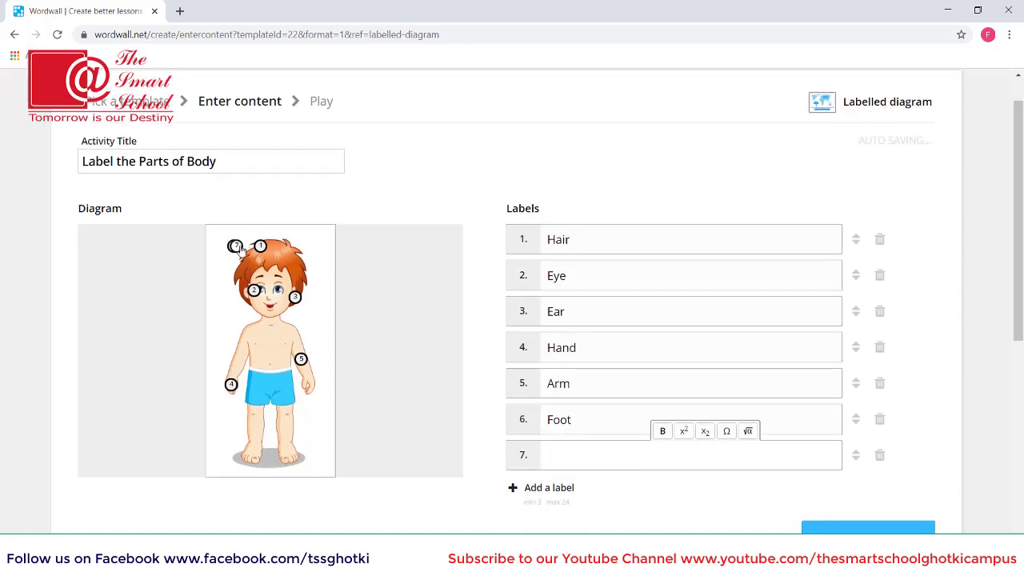
{"action": "mouse_move", "coordinate": [235, 249]}
{"action": "left_mouse_down"}
{"action": "mouse_move", "coordinate": [240, 288]}
{"action": "mouse_move", "coordinate": [308, 317]}
{"action": "left_mouse_up"}
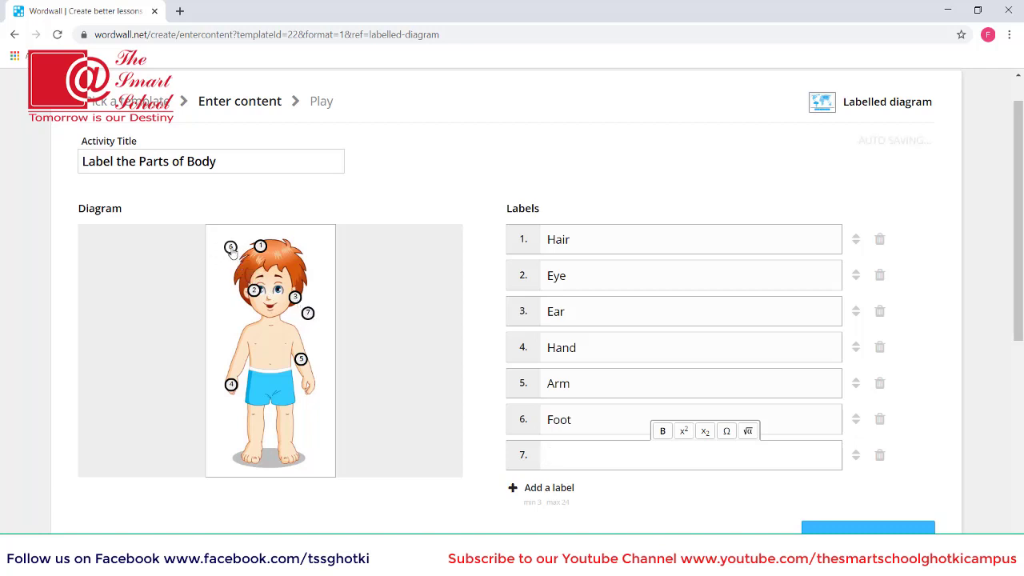
{"action": "mouse_move", "coordinate": [234, 247]}
{"action": "left_mouse_down"}
{"action": "mouse_move", "coordinate": [222, 429]}
{"action": "mouse_move", "coordinate": [260, 463]}
{"action": "left_mouse_up"}
{"action": "left_click", "coordinate": [552, 455]}
{"action": "type", "text": "Leg"}
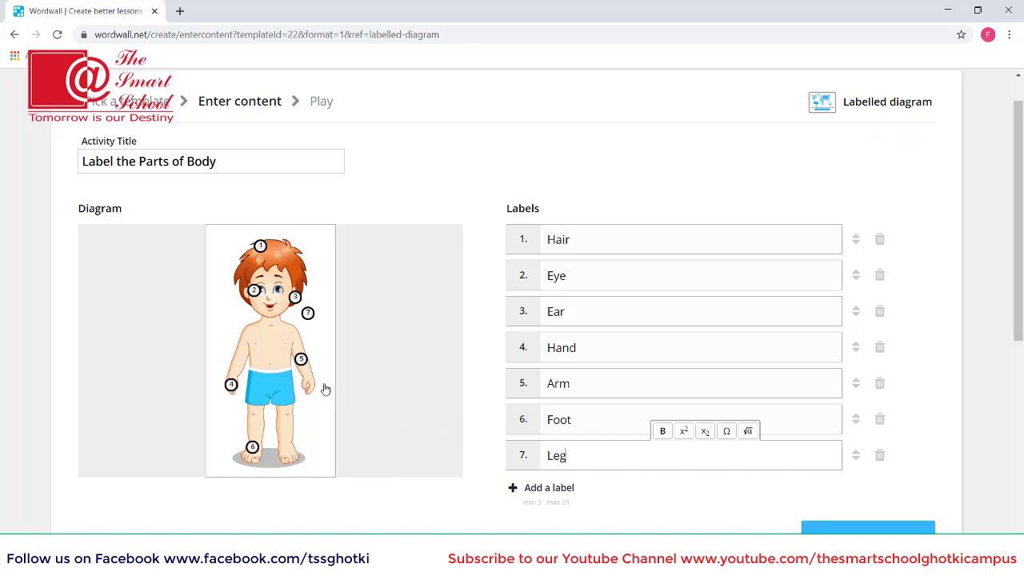
{"action": "left_click_drag", "start_coordinate": [308, 314], "coordinate": [285, 425]}
{"action": "left_click", "coordinate": [859, 529]}
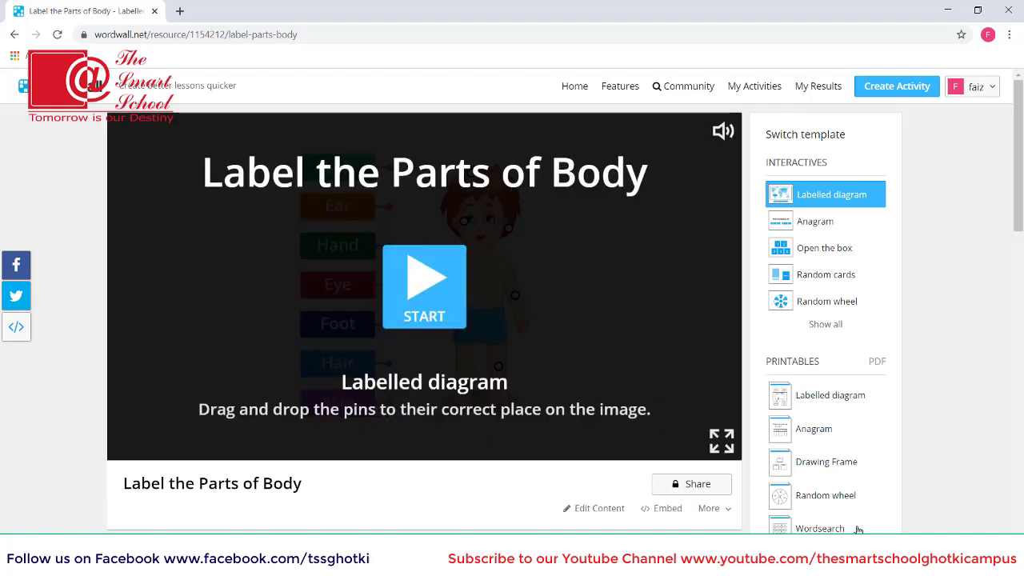
- Start the activity and connect the Leg, Eye, Hand, Foot, Hair, Ear and Arm labels to their matching points on the boy
{"action": "left_click", "coordinate": [438, 287]}
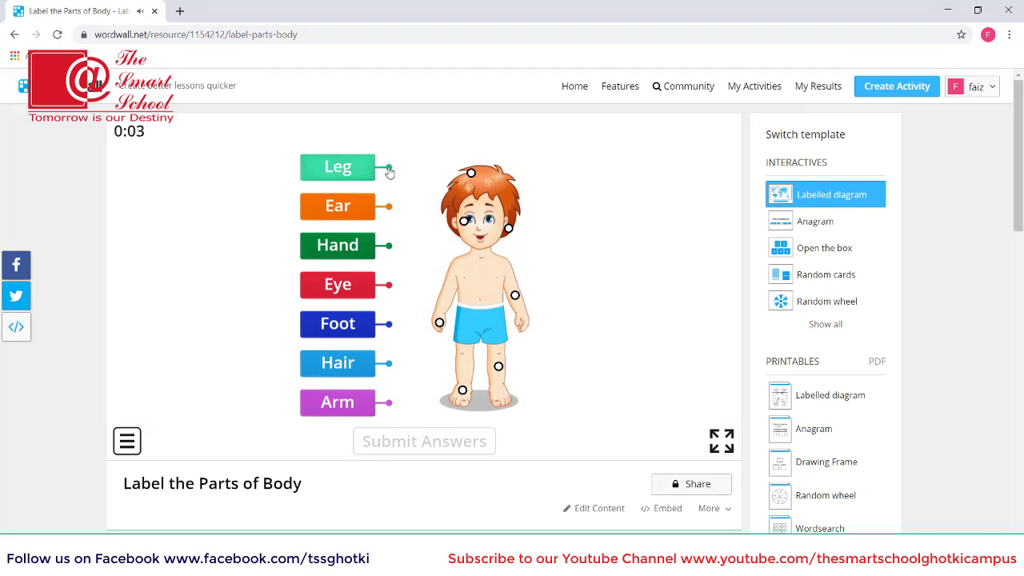
{"action": "mouse_move", "coordinate": [390, 172]}
{"action": "left_mouse_down"}
{"action": "mouse_move", "coordinate": [404, 221]}
{"action": "mouse_move", "coordinate": [498, 365]}
{"action": "left_mouse_up"}
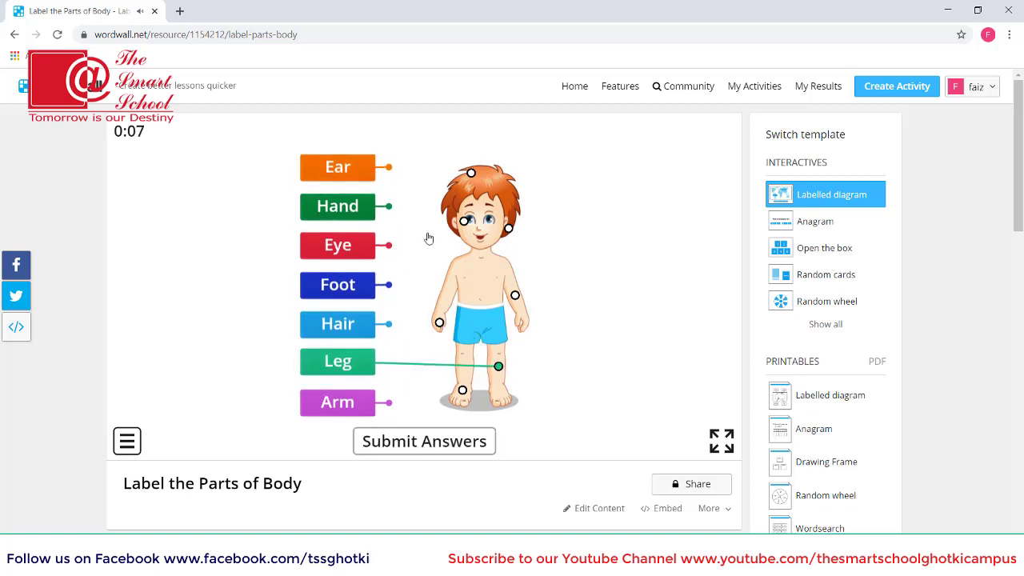
{"action": "left_click_drag", "start_coordinate": [389, 249], "coordinate": [464, 226]}
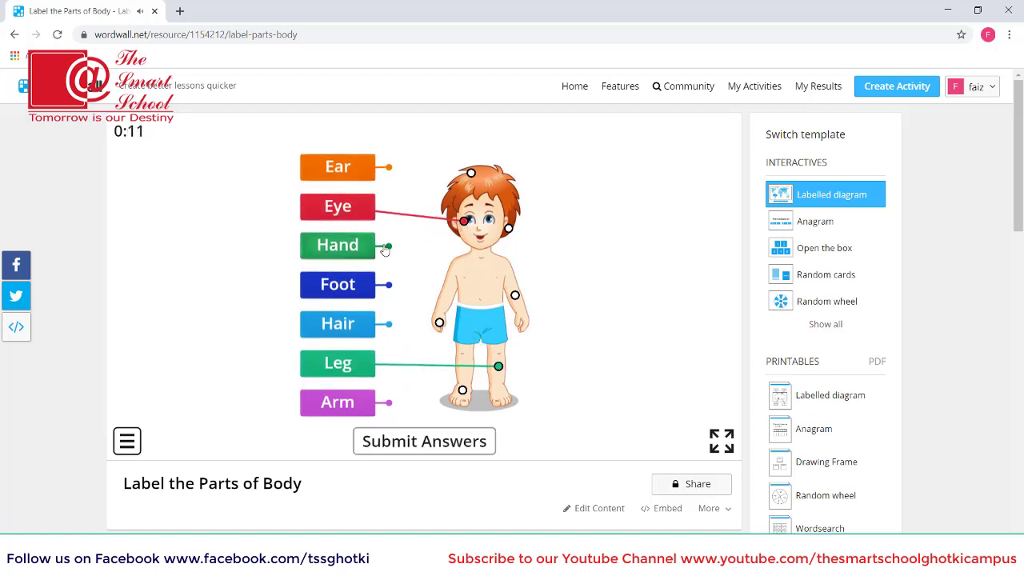
{"action": "mouse_move", "coordinate": [389, 250]}
{"action": "left_mouse_down"}
{"action": "mouse_move", "coordinate": [432, 244]}
{"action": "mouse_move", "coordinate": [439, 325]}
{"action": "left_mouse_up"}
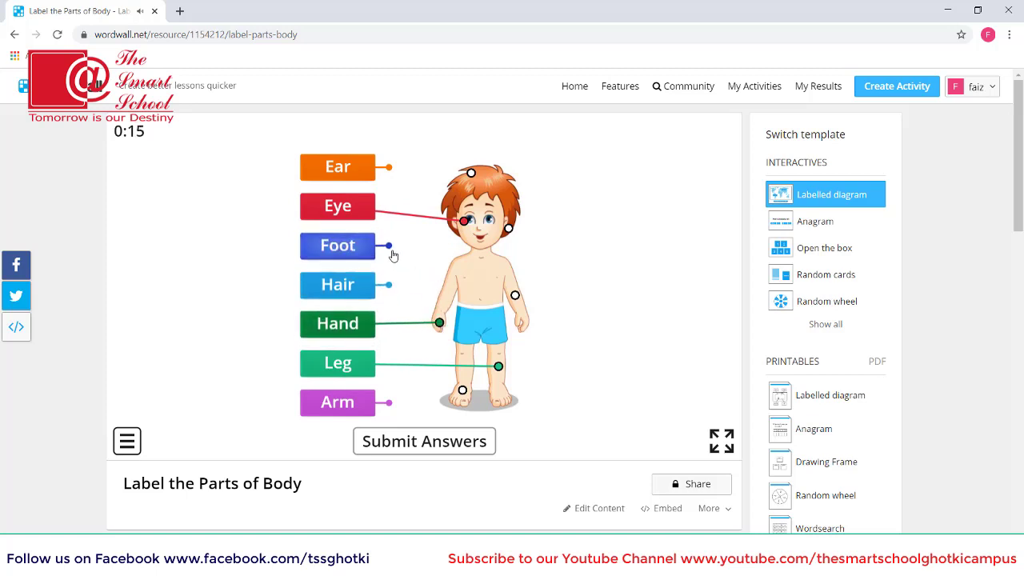
{"action": "mouse_move", "coordinate": [390, 251]}
{"action": "left_mouse_down"}
{"action": "mouse_move", "coordinate": [415, 257]}
{"action": "mouse_move", "coordinate": [464, 392]}
{"action": "left_mouse_up"}
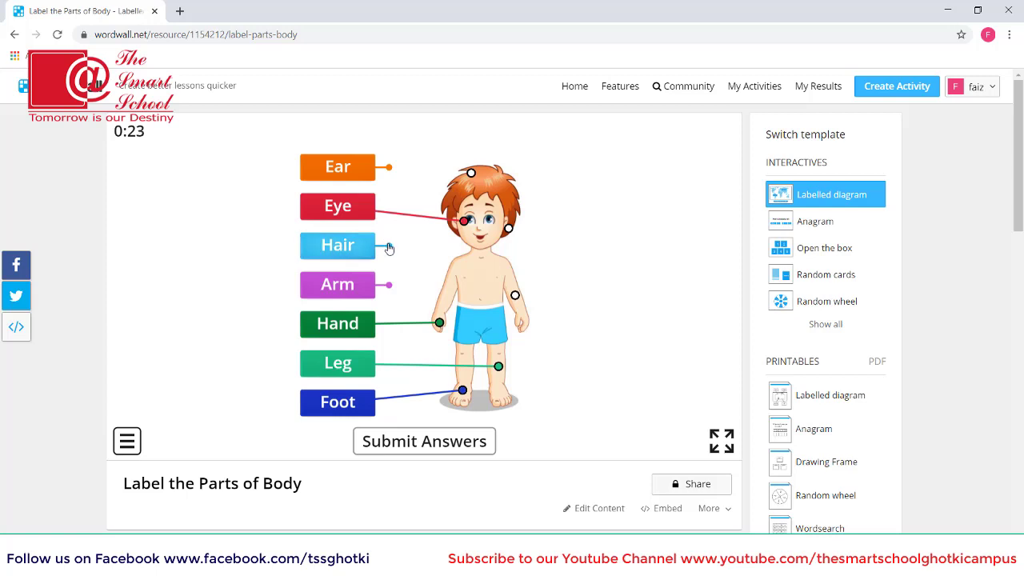
{"action": "left_click_drag", "start_coordinate": [389, 248], "coordinate": [472, 174]}
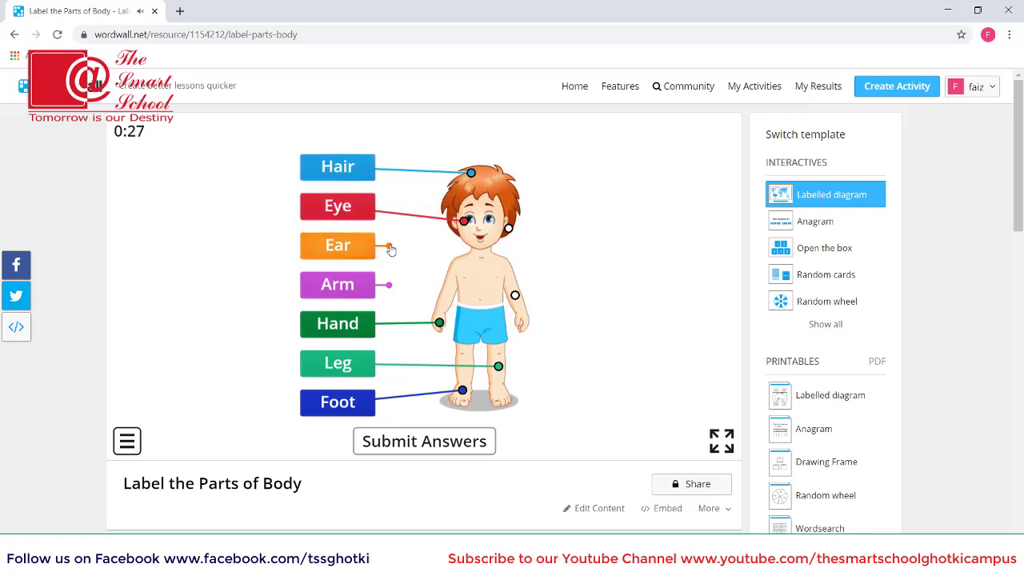
{"action": "left_click_drag", "start_coordinate": [390, 250], "coordinate": [510, 233]}
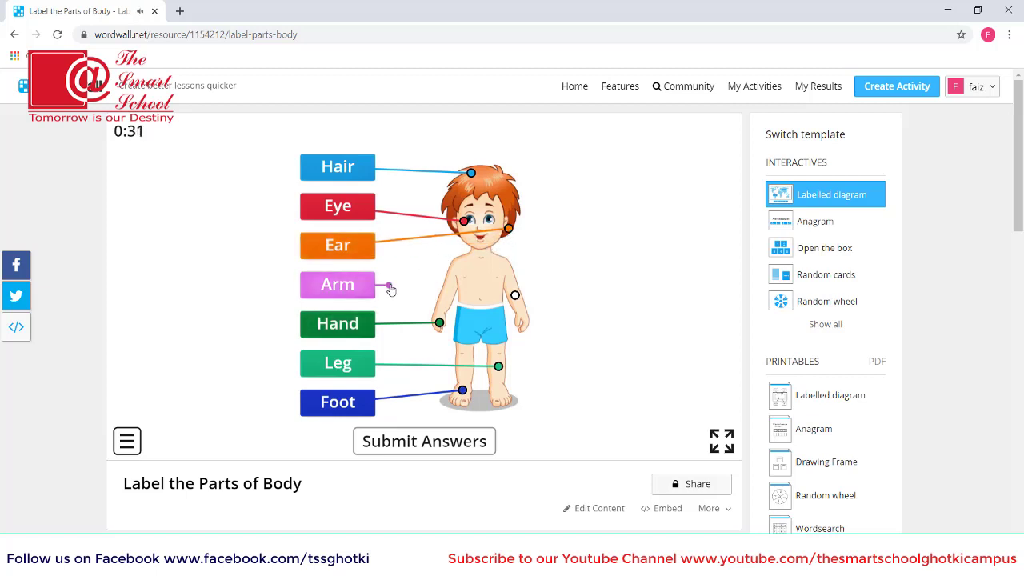
{"action": "mouse_move", "coordinate": [390, 285]}
{"action": "left_mouse_down"}
{"action": "mouse_move", "coordinate": [473, 307]}
{"action": "mouse_move", "coordinate": [514, 295]}
{"action": "left_mouse_up"}
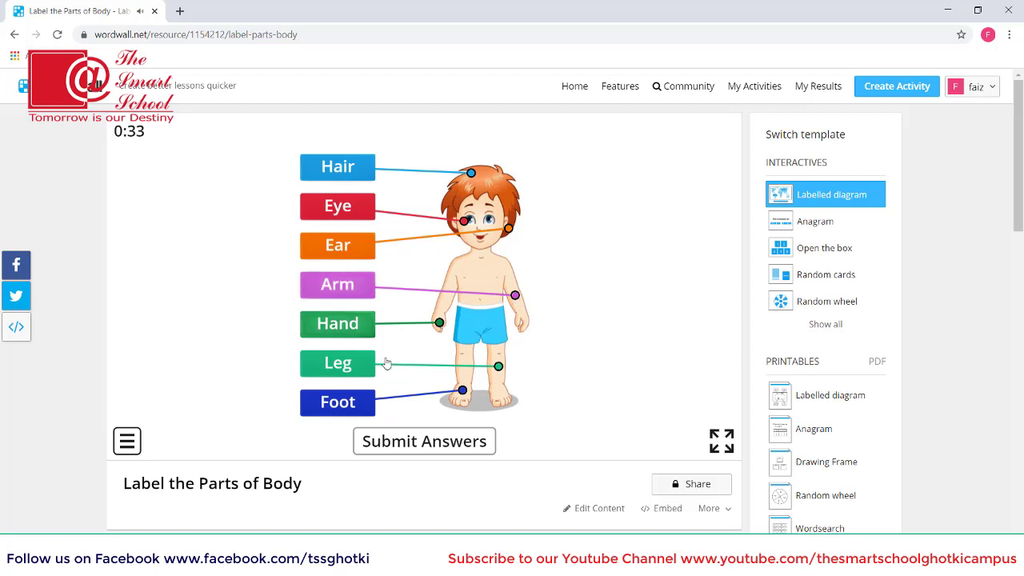
- Submit the answers of the body parts game and restart it from the results
{"action": "left_click", "coordinate": [438, 445]}
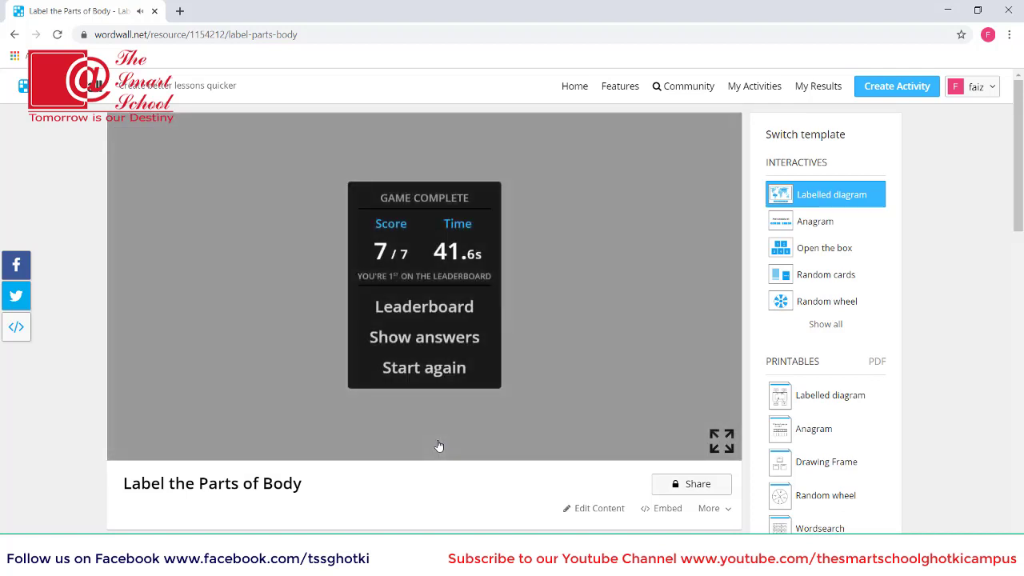
{"action": "left_click", "coordinate": [434, 371]}
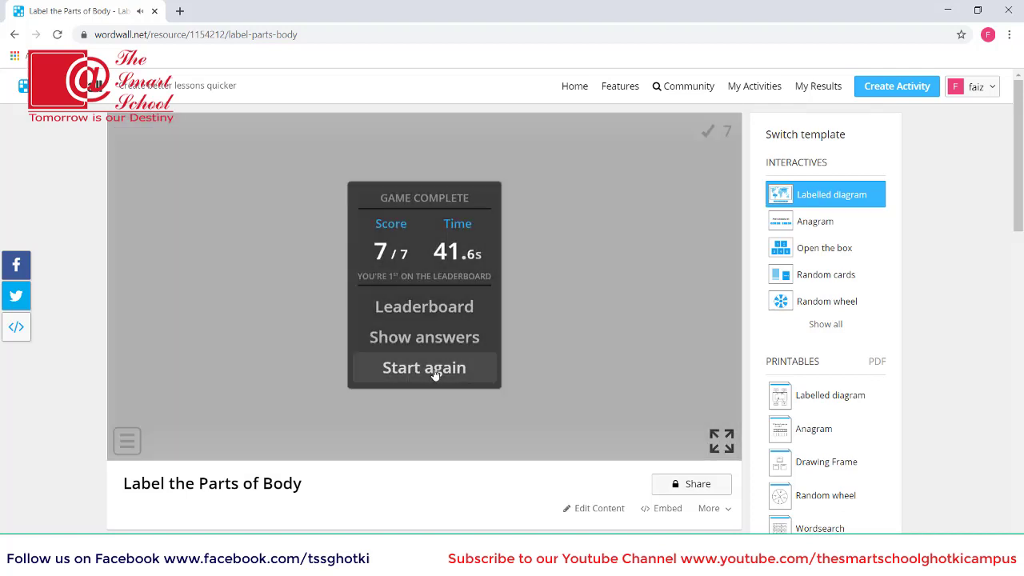